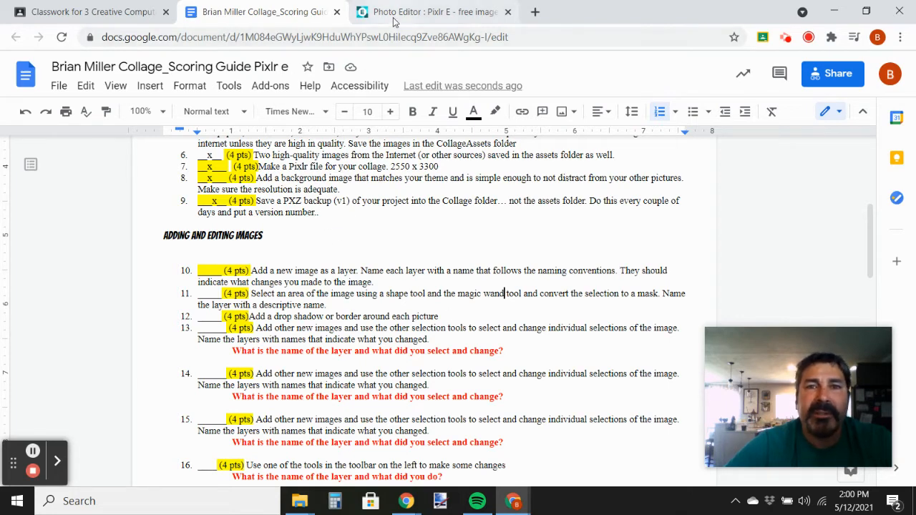
# Switch to the Pixlr E editor and add Cone FLower.jpg from CollageAssets as a new image layer
pyautogui.click(429, 13)
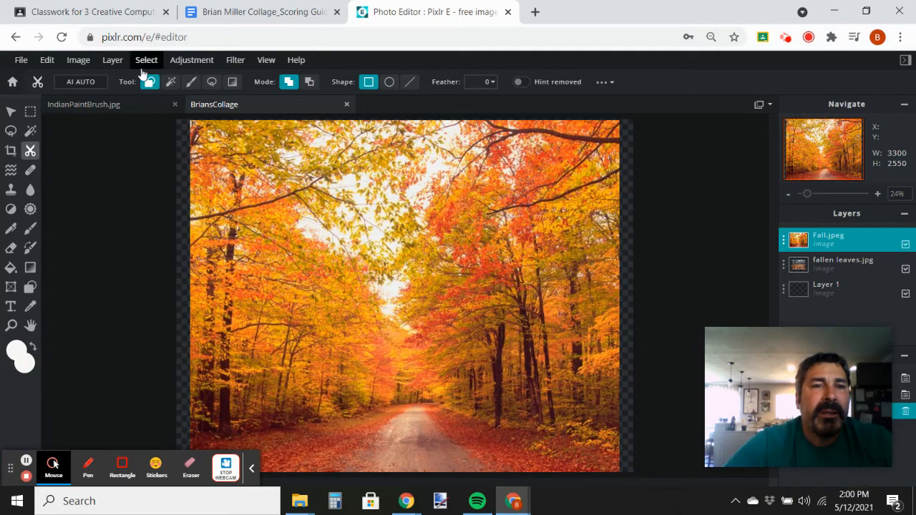
pyautogui.click(112, 60)
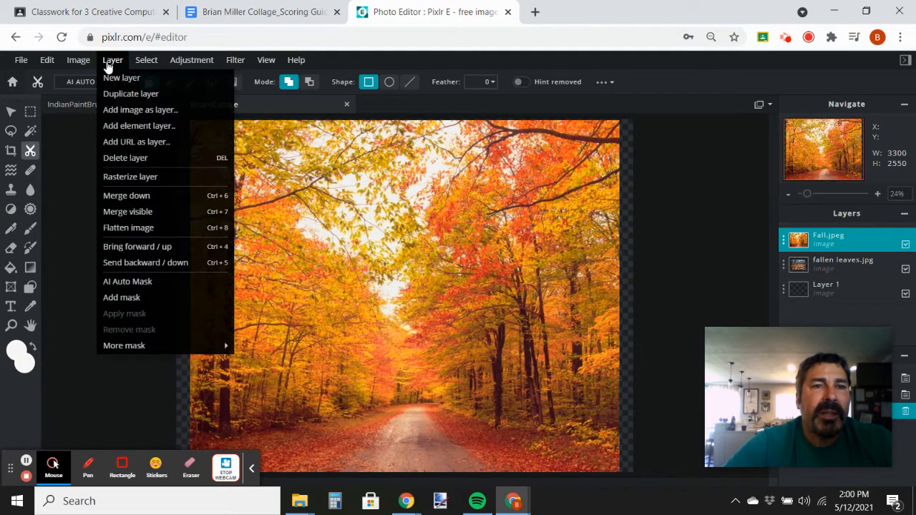
pyautogui.click(138, 113)
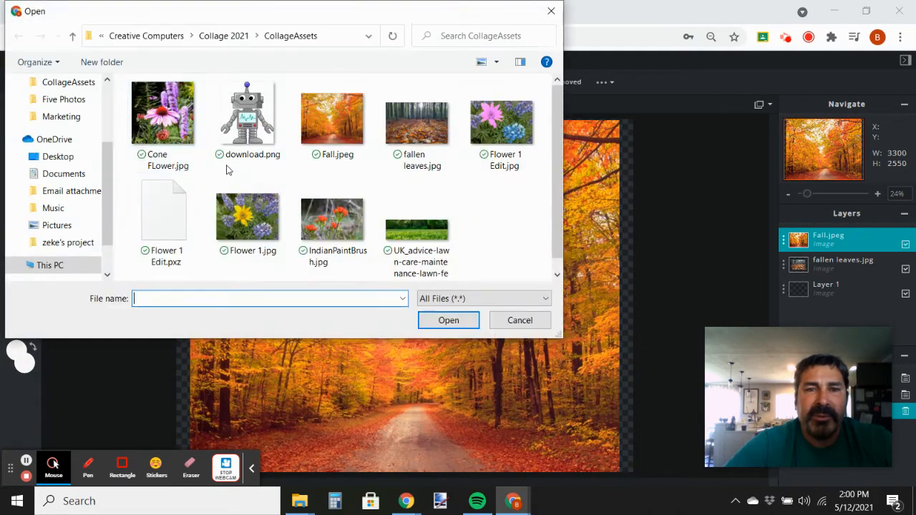
pyautogui.click(163, 115)
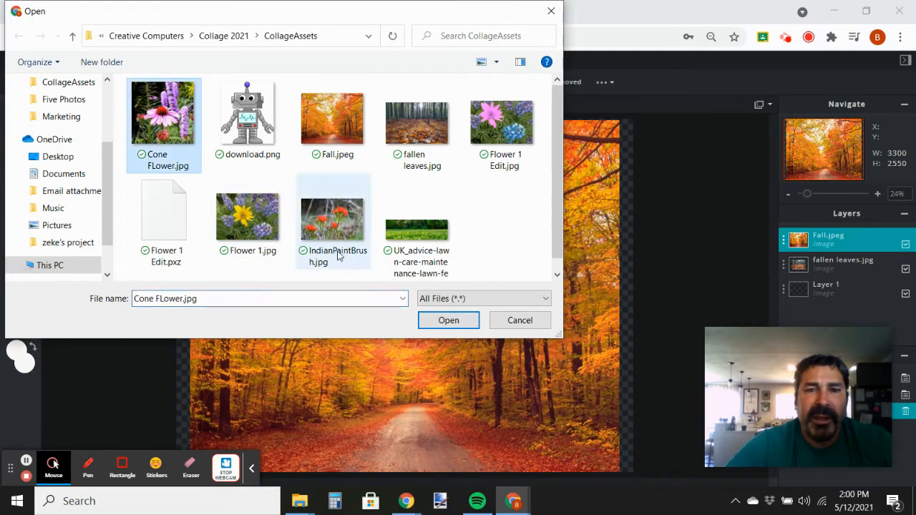
pyautogui.click(449, 320)
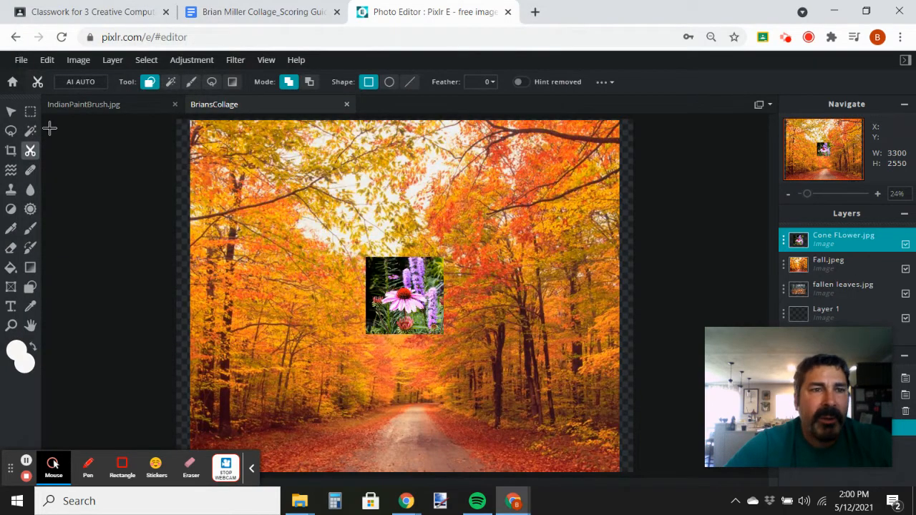
# Enlarge the cone flower image to about 804 × 804 px and move it to about X 539, Y 495
pyautogui.click(11, 112)
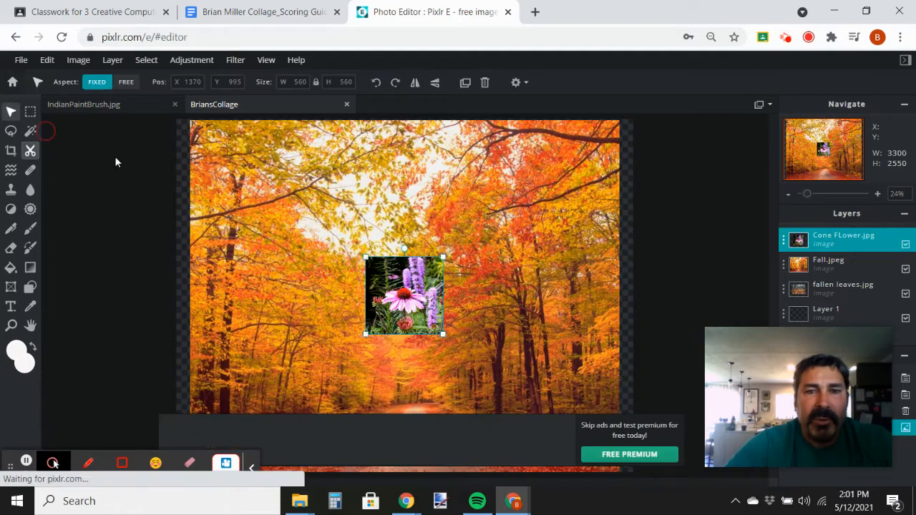
pyautogui.moveTo(364, 256); pyautogui.dragTo(337, 229)
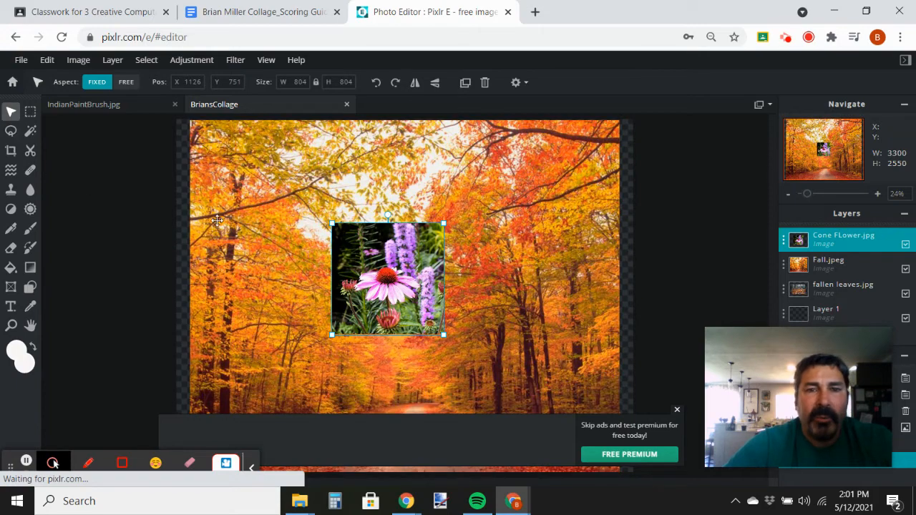
pyautogui.moveTo(350, 267); pyautogui.dragTo(269, 233)
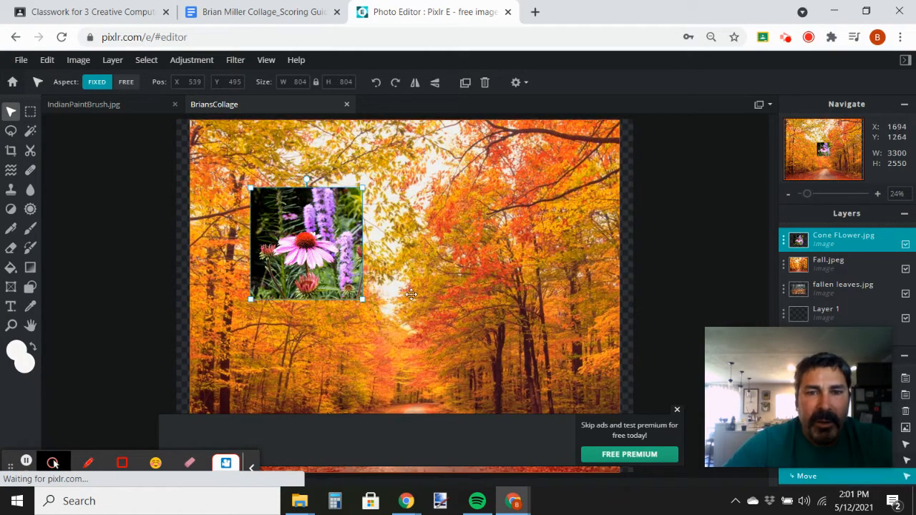
# Draw a white rounded rectangle with a radius of 90, about 641 × 790 px, over most of the cone flower image
pyautogui.click(11, 327)
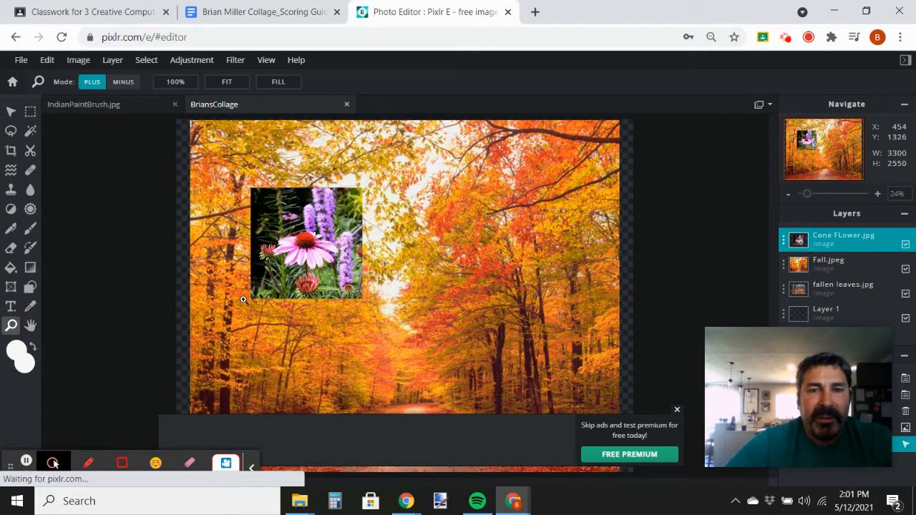
pyautogui.click(283, 279)
pyautogui.click(296, 257)
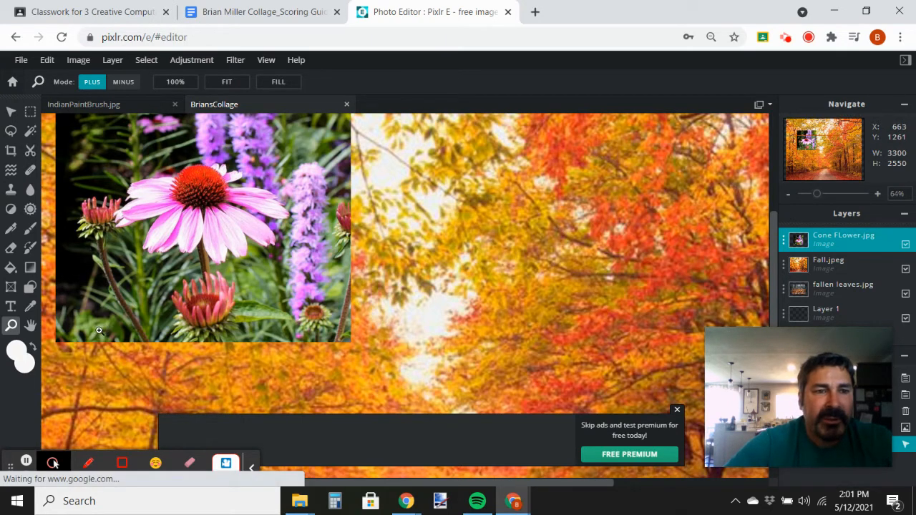
pyautogui.click(677, 412)
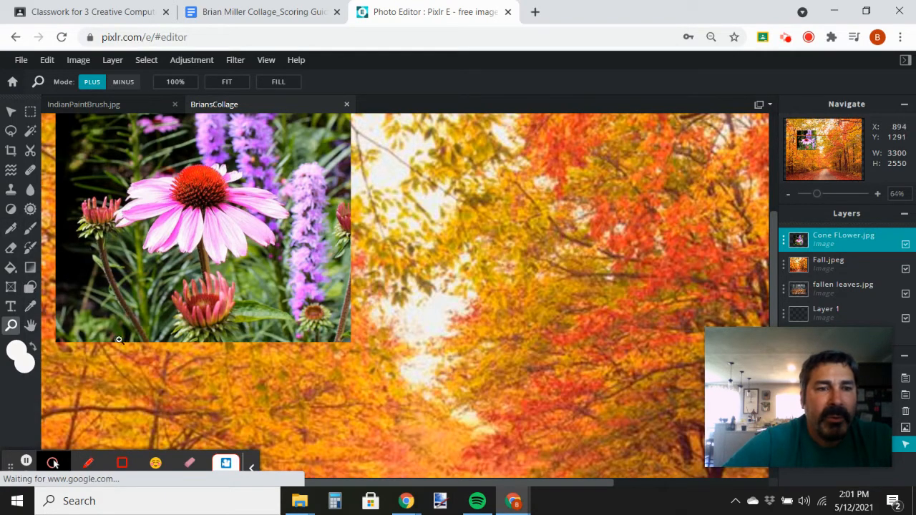
pyautogui.click(442, 305)
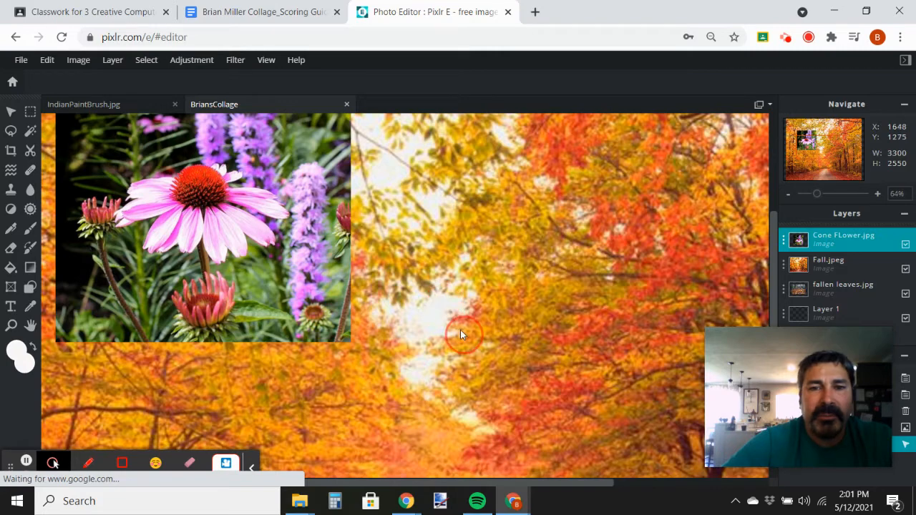
pyautogui.click(30, 326)
pyautogui.scroll(-3, 322, 358)
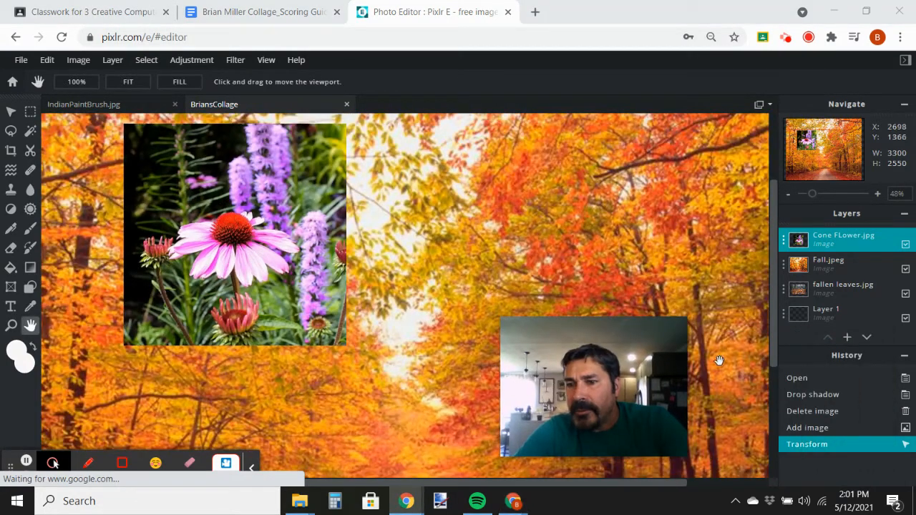
pyautogui.moveTo(776, 343); pyautogui.dragTo(775, 321)
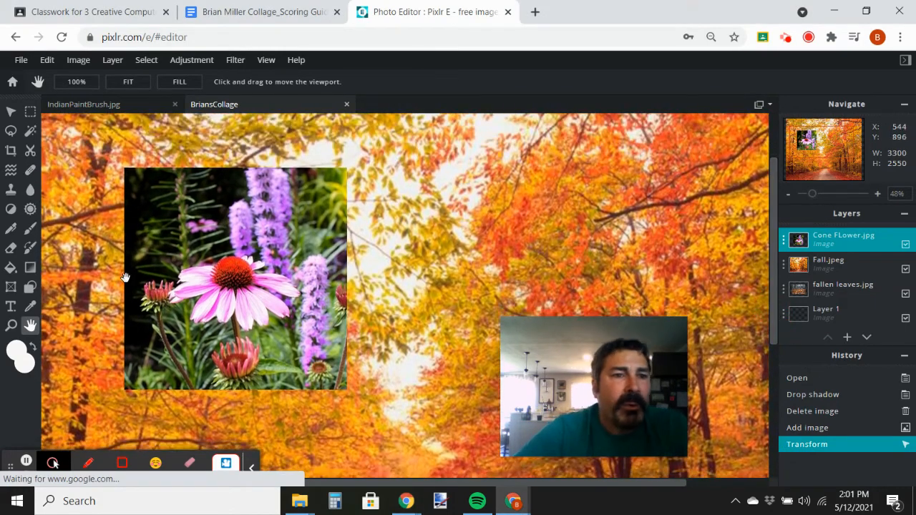
pyautogui.click(30, 289)
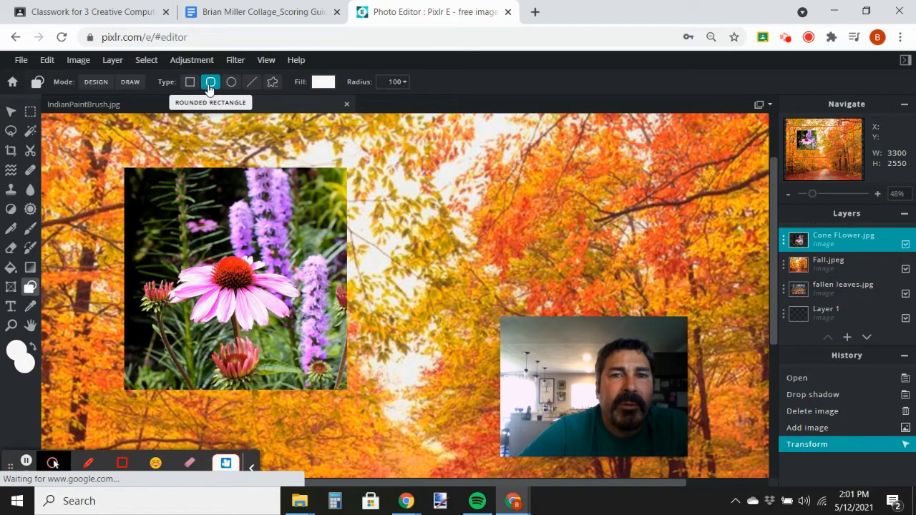
pyautogui.click(399, 82)
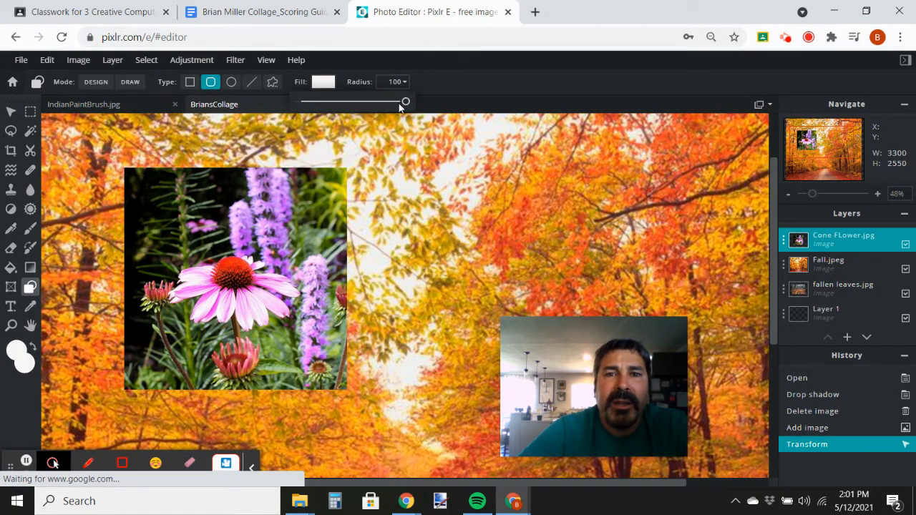
pyautogui.moveTo(406, 105); pyautogui.dragTo(399, 105)
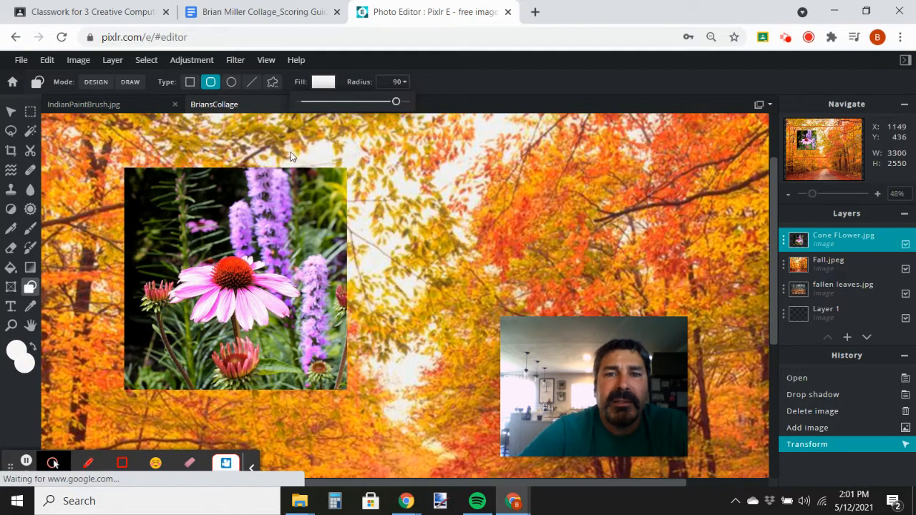
pyautogui.click(28, 288)
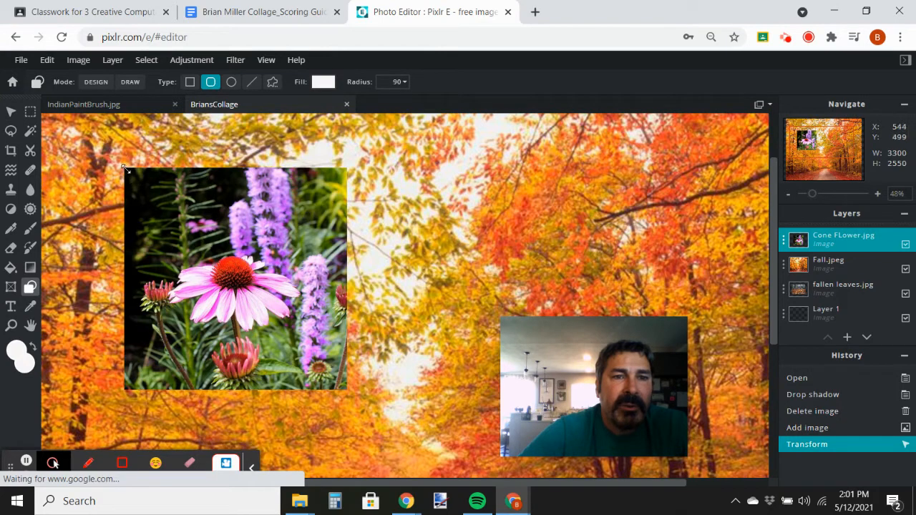
pyautogui.moveTo(126, 170); pyautogui.dragTo(304, 387)
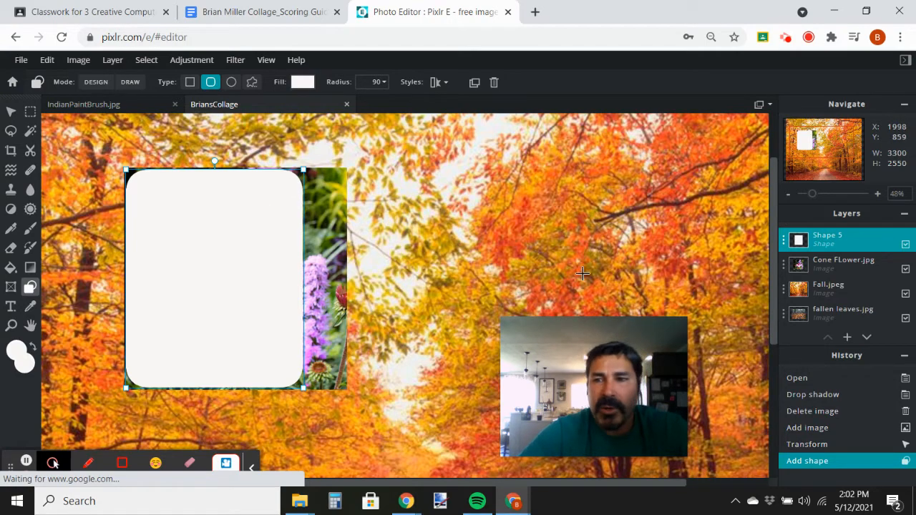
# Select the white rounded rectangle's area with the magic wand and hide the shape layer
pyautogui.click(31, 133)
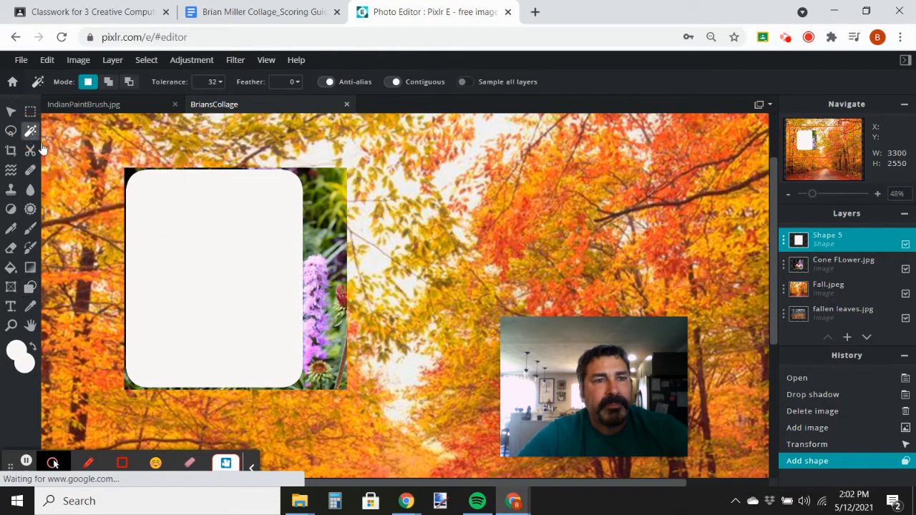
pyautogui.click(182, 231)
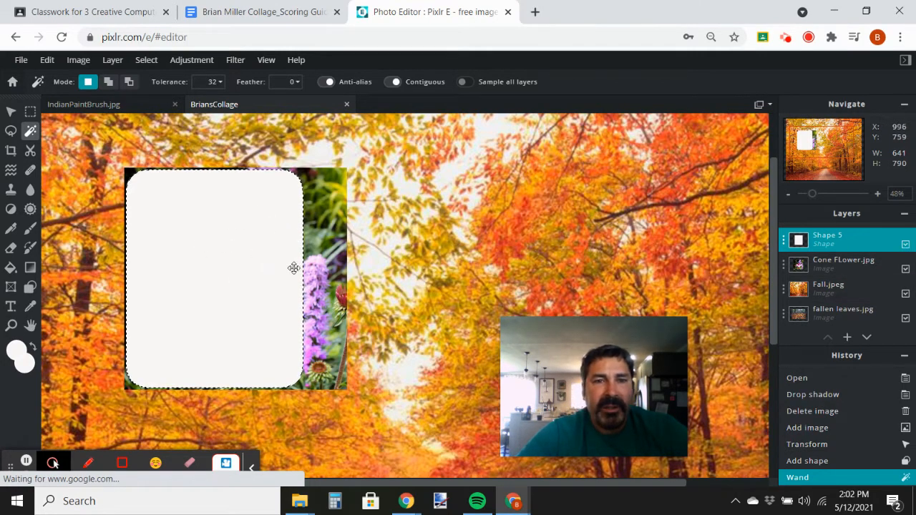
pyautogui.click(905, 245)
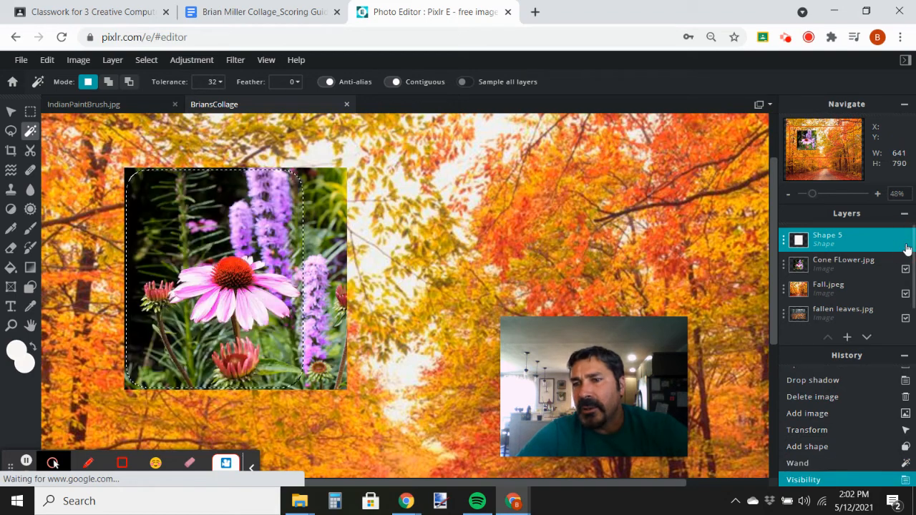
# Convert the selection to a mask on the Cone FLower.jpg layer and apply the mask
pyautogui.click(848, 264)
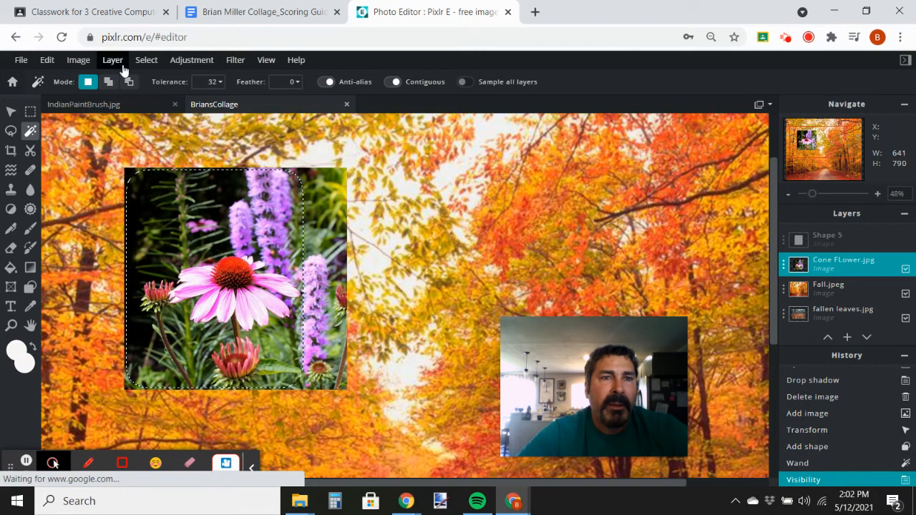
pyautogui.click(155, 65)
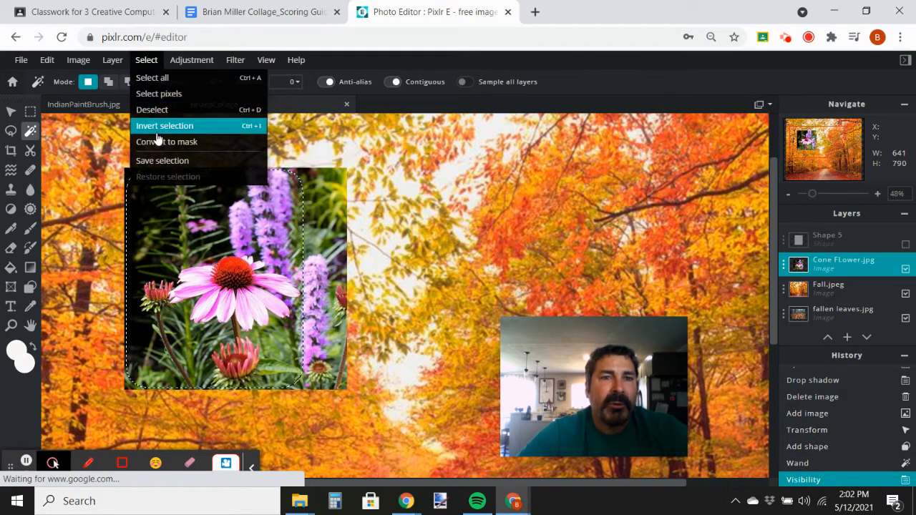
pyautogui.click(157, 141)
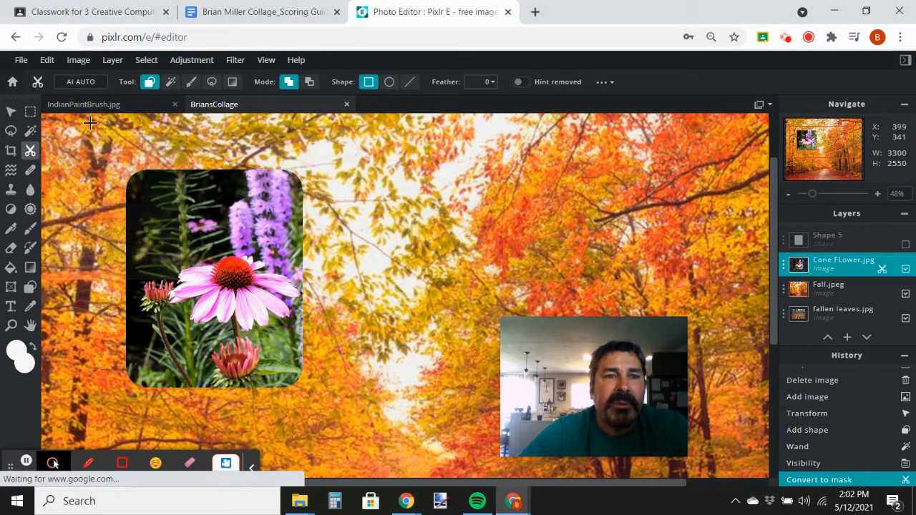
pyautogui.click(610, 83)
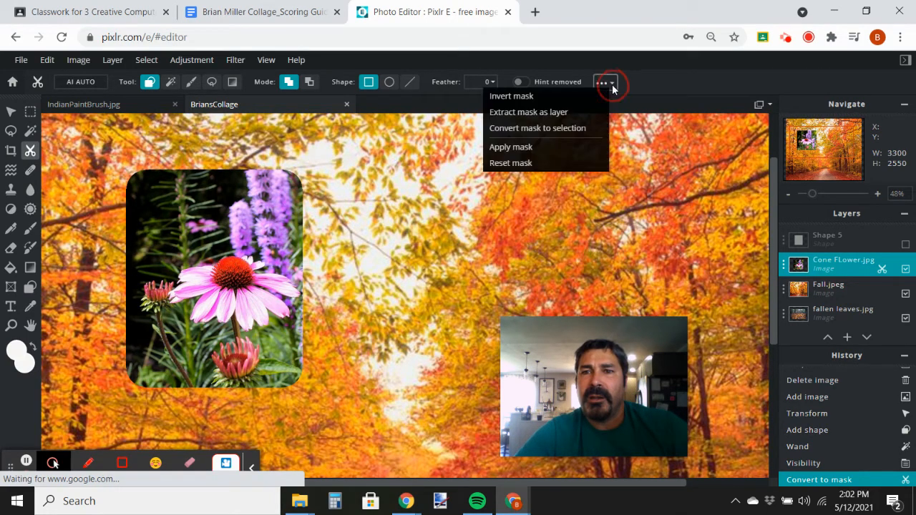
pyautogui.click(523, 148)
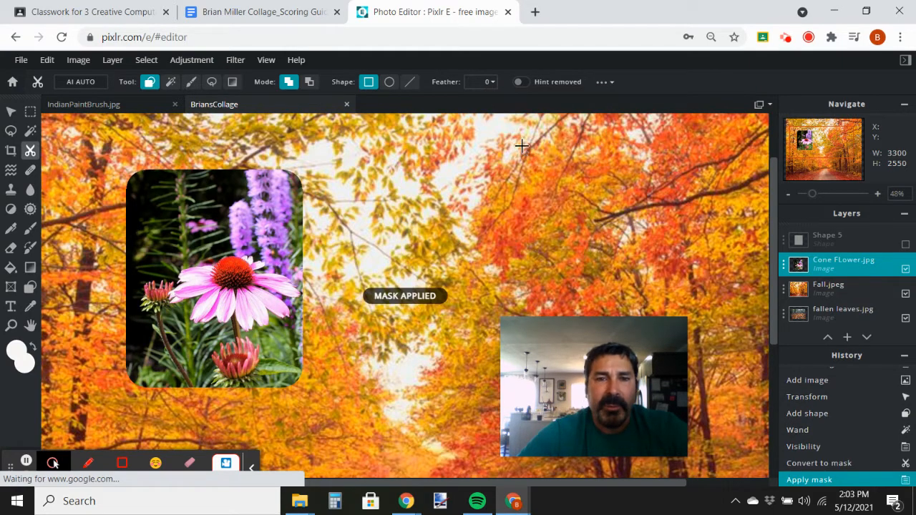
# Try to tilt the rounded cone flower picture slightly counterclockwise
pyautogui.click(11, 111)
pyautogui.click(212, 164)
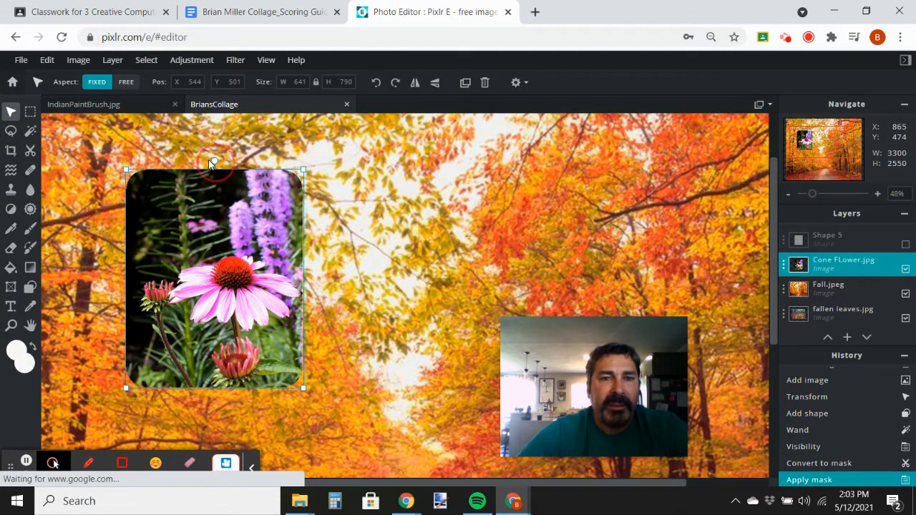
pyautogui.moveTo(210, 162); pyautogui.dragTo(192, 158)
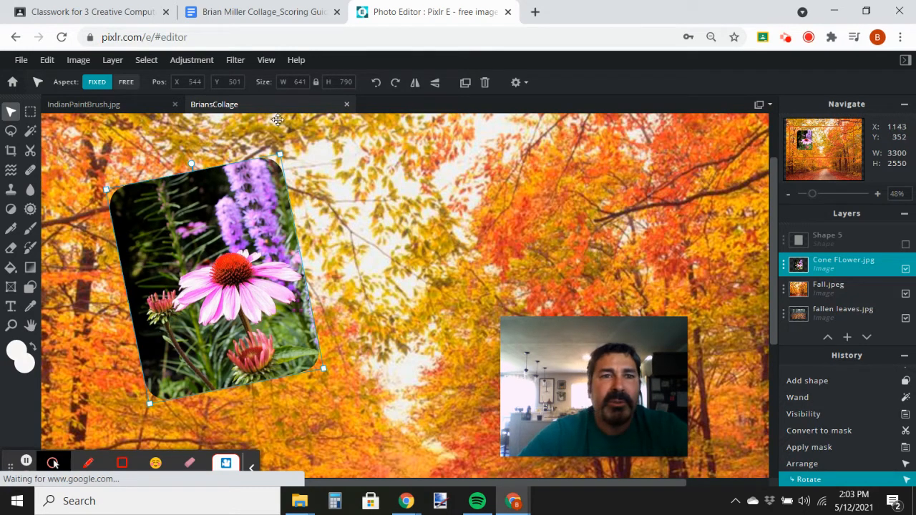
# Add a drop shadow with 62% opacity, 26 px X offset and 31 px Y offset to the cone flower picture, and tilt it slightly counterclockwise
pyautogui.click(236, 60)
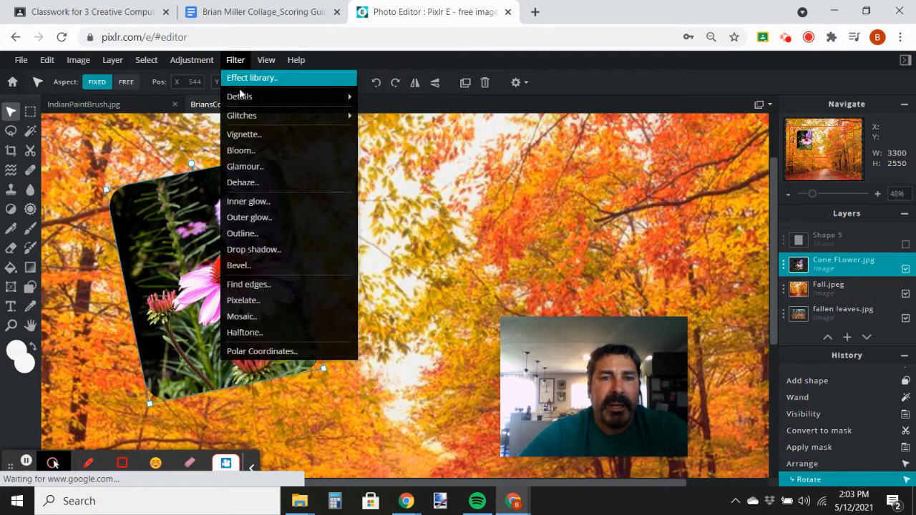
pyautogui.click(247, 249)
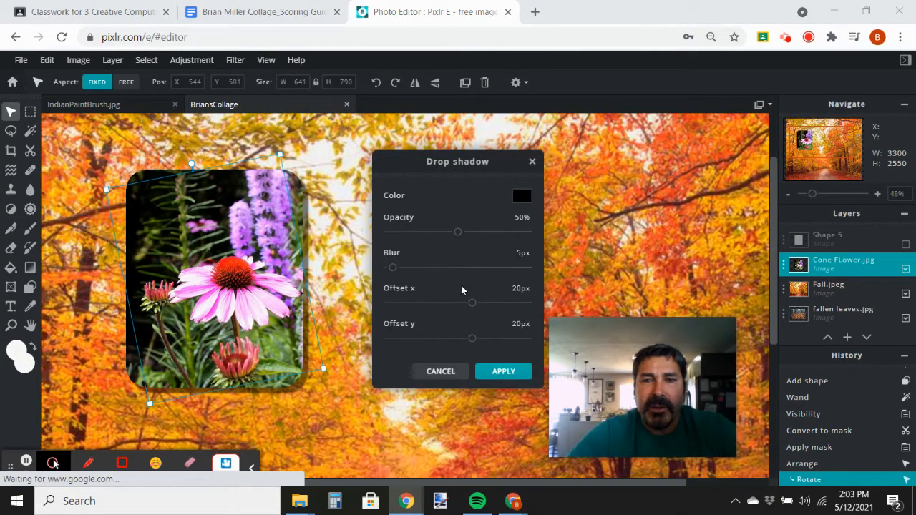
pyautogui.moveTo(458, 232); pyautogui.dragTo(476, 239)
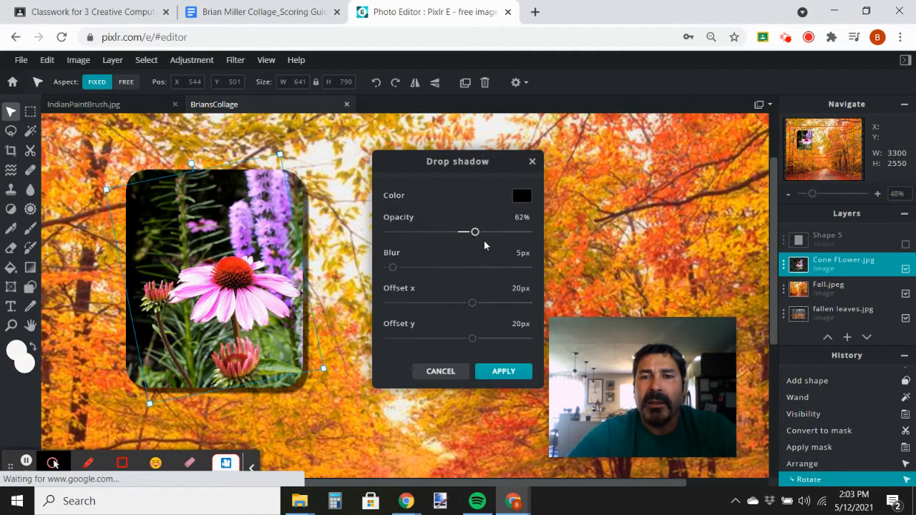
pyautogui.moveTo(472, 302); pyautogui.dragTo(480, 339)
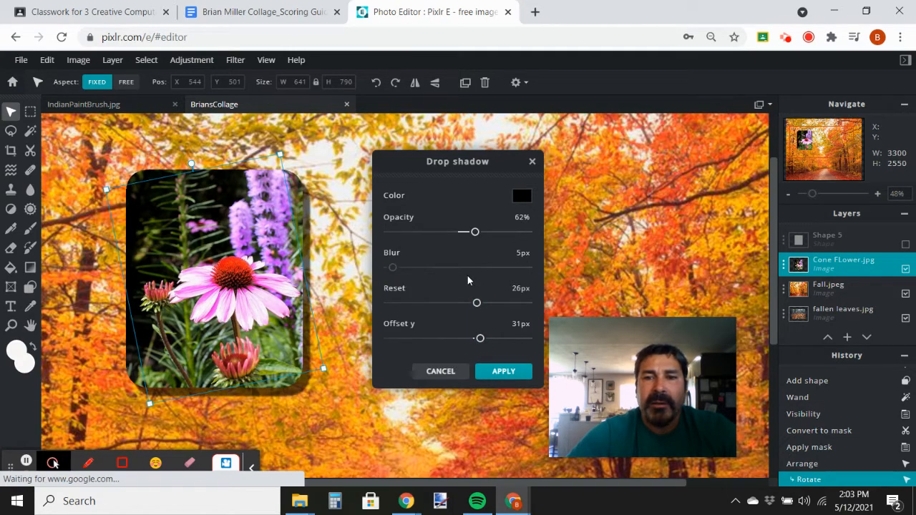
pyautogui.click(505, 374)
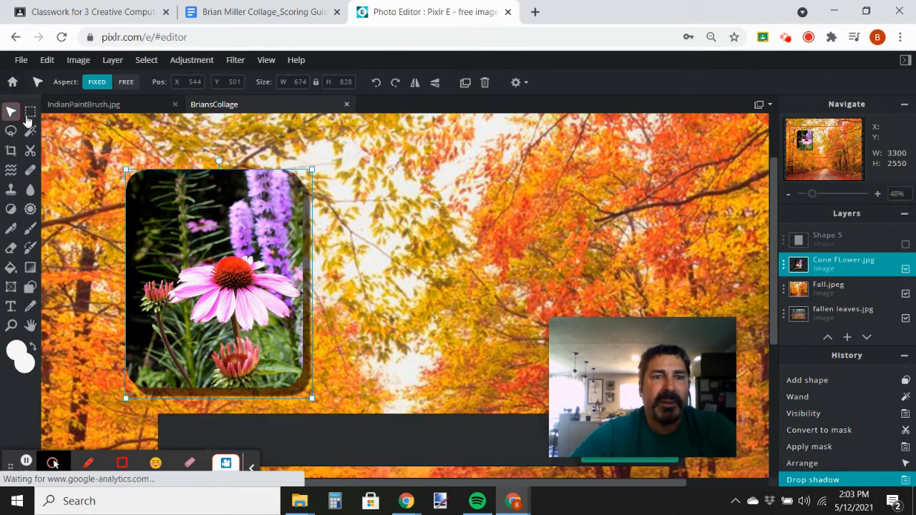
pyautogui.moveTo(219, 161); pyautogui.dragTo(190, 158)
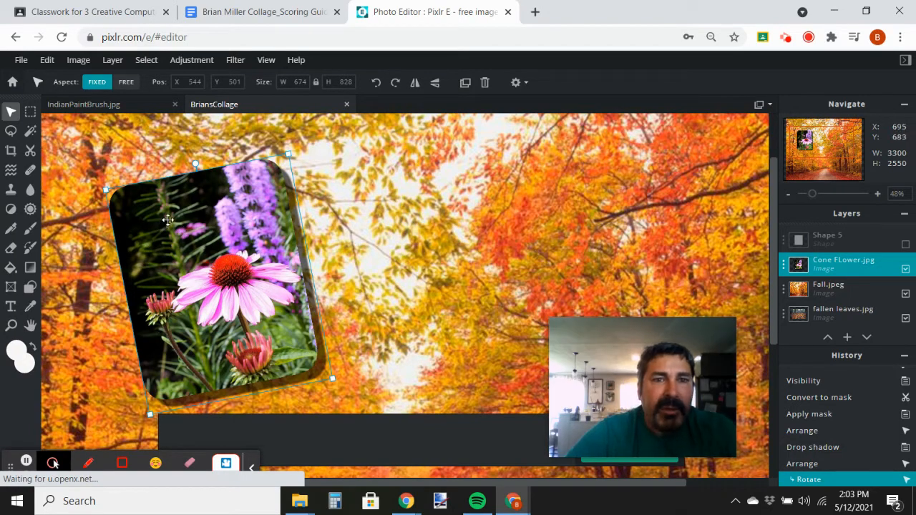
# Switch to the Cutout tool and review the layer-naming and masking items in the Google Docs scoring guide, returning to Pixlr E
pyautogui.click(30, 150)
pyautogui.click(605, 83)
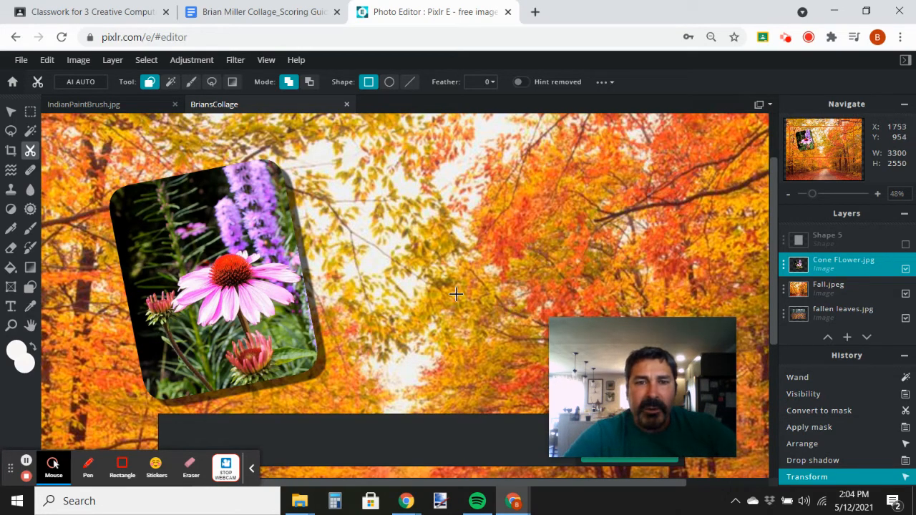
pyautogui.click(264, 12)
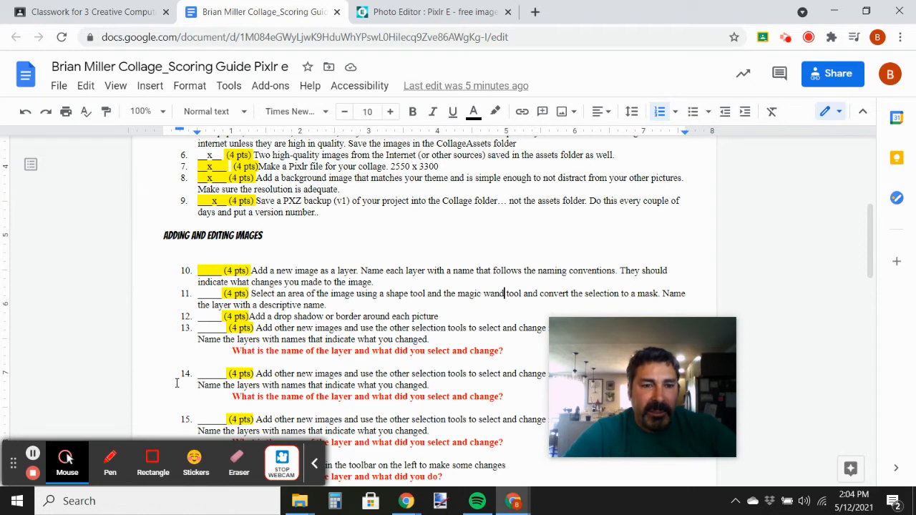
pyautogui.click(208, 270)
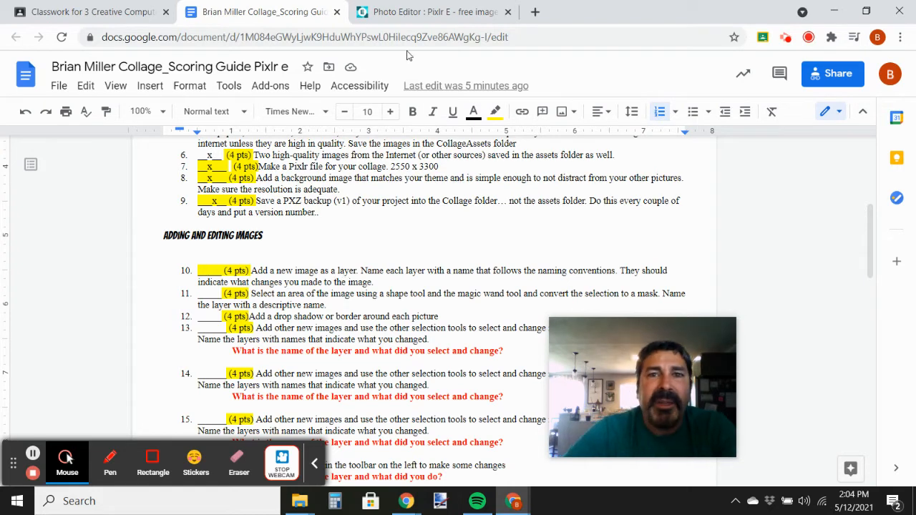
pyautogui.click(406, 16)
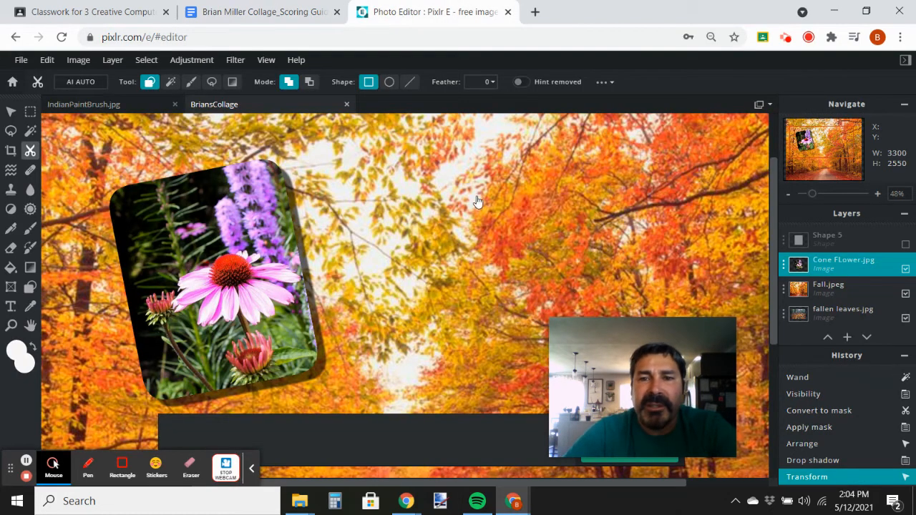
# Rename the Cone FLower.jpg layer as Cone FLowerShapeToolMask.jpg in its layer settings
pyautogui.click(845, 262)
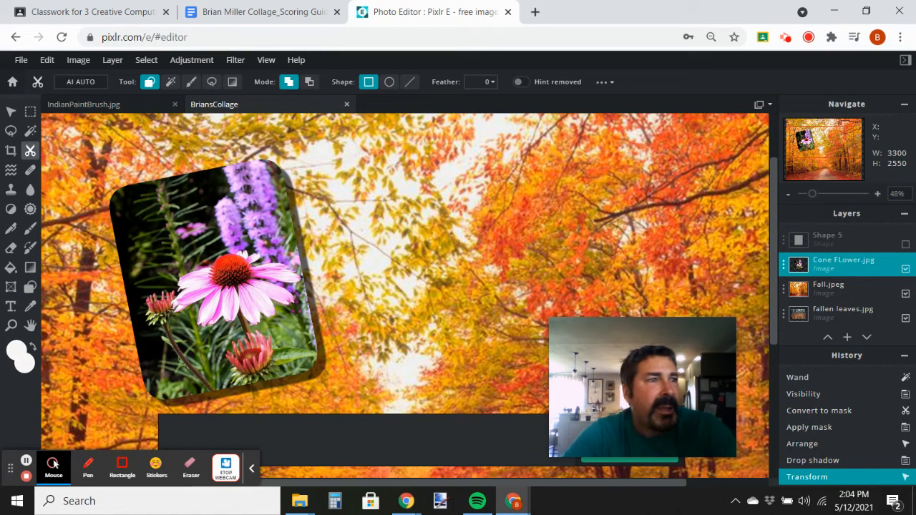
pyautogui.click(54, 464)
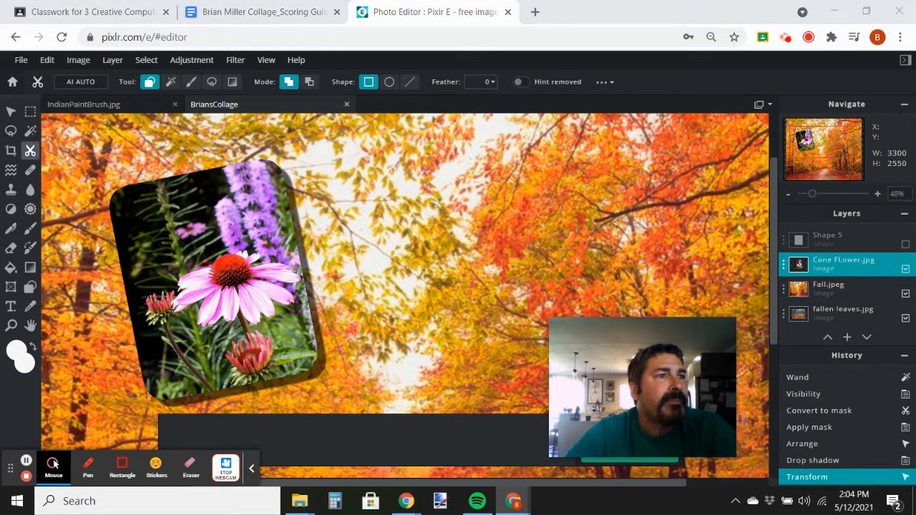
pyautogui.moveTo(554, 397); pyautogui.dragTo(447, 368)
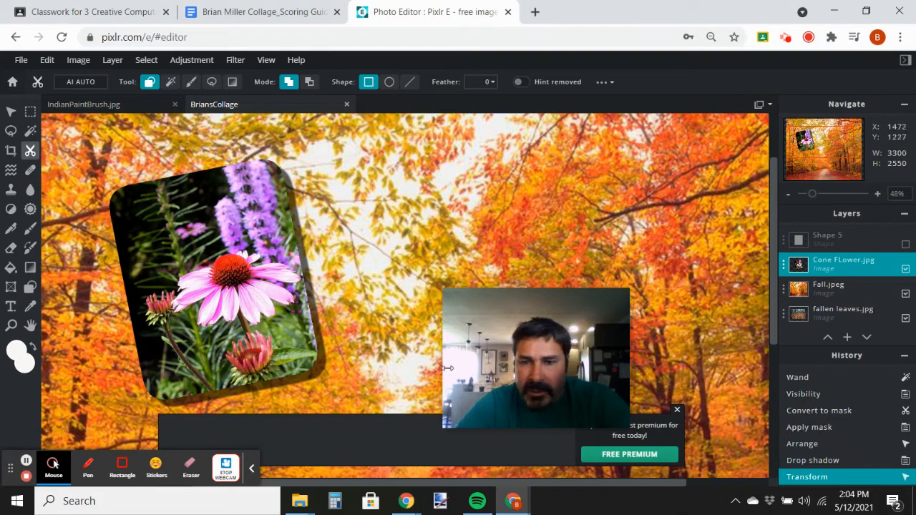
pyautogui.click(785, 269)
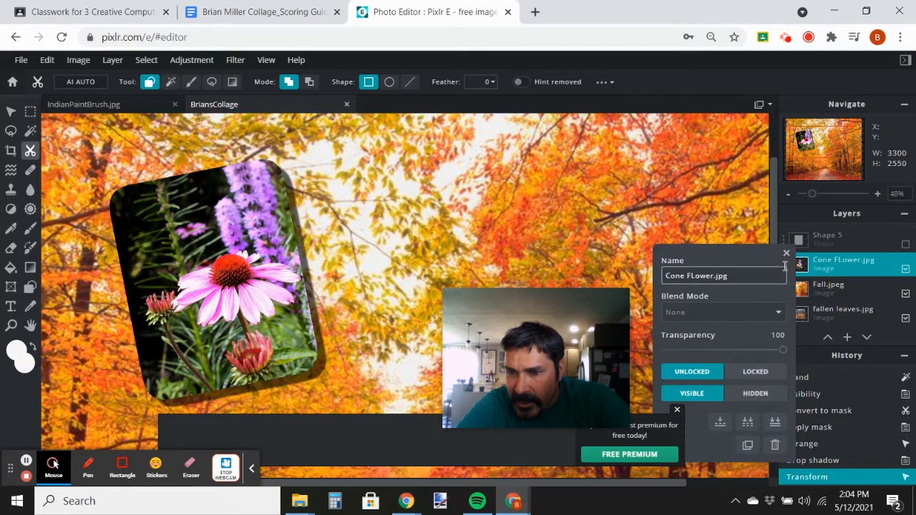
pyautogui.click(716, 276)
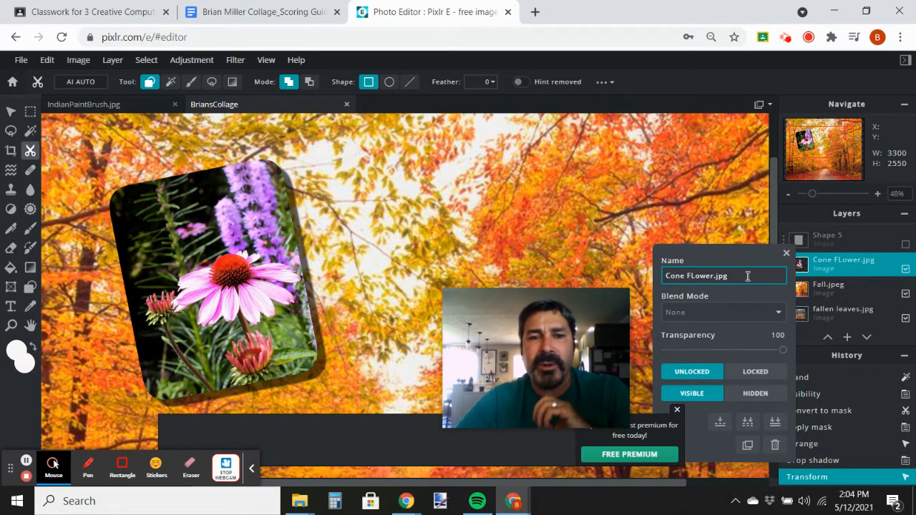
pyautogui.click(54, 464)
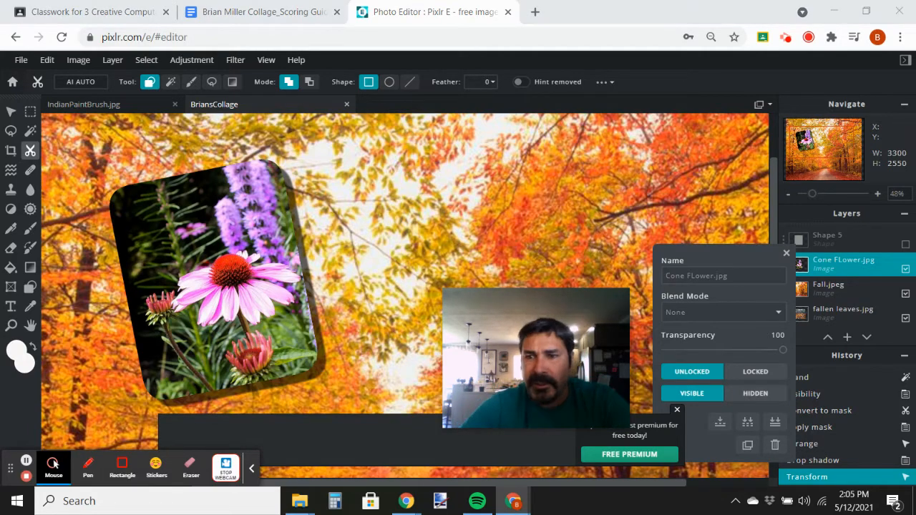
pyautogui.click(715, 275)
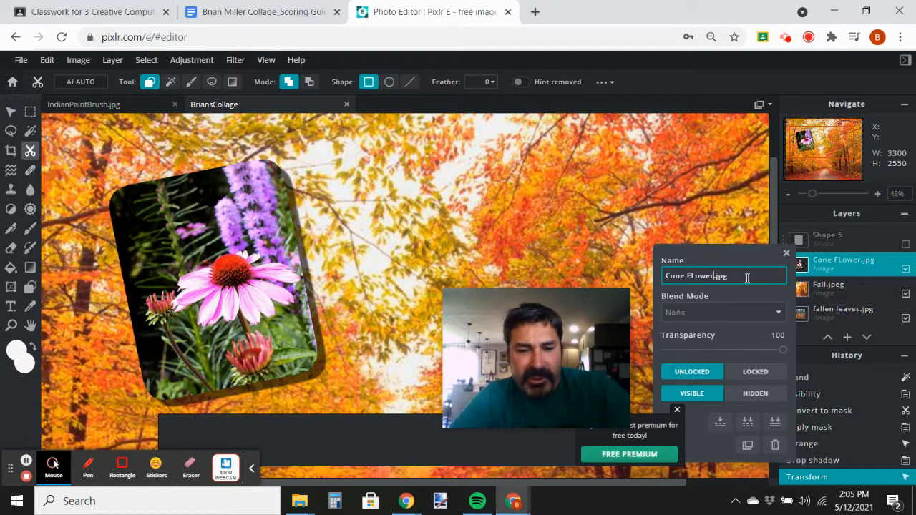
pyautogui.write('Shape')
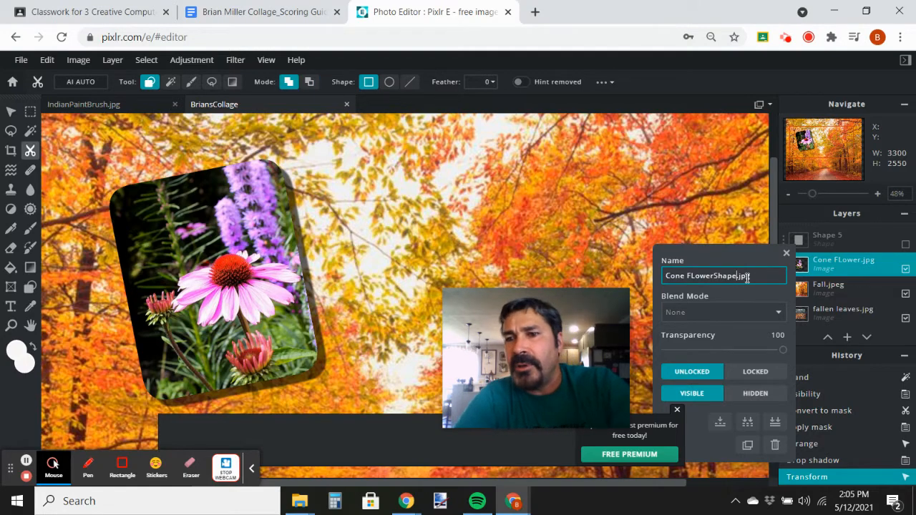
pyautogui.write('Tool')
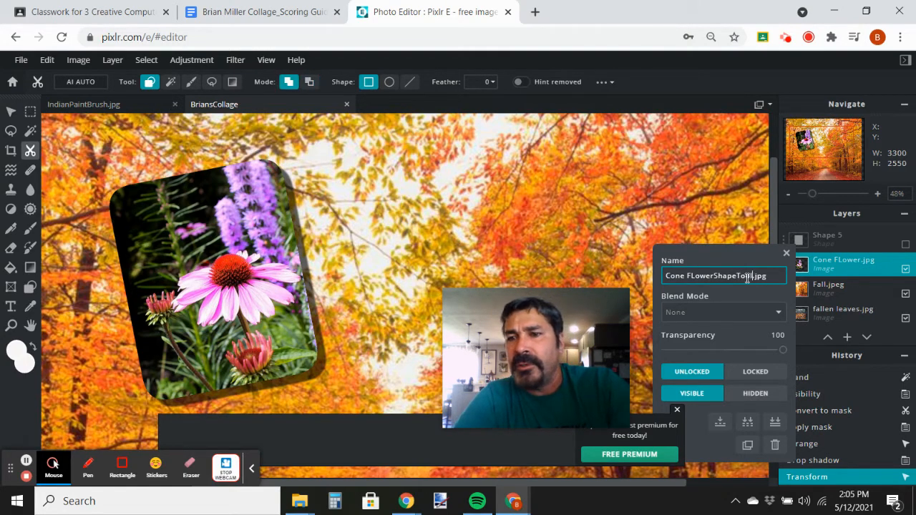
pyautogui.write('Mask')
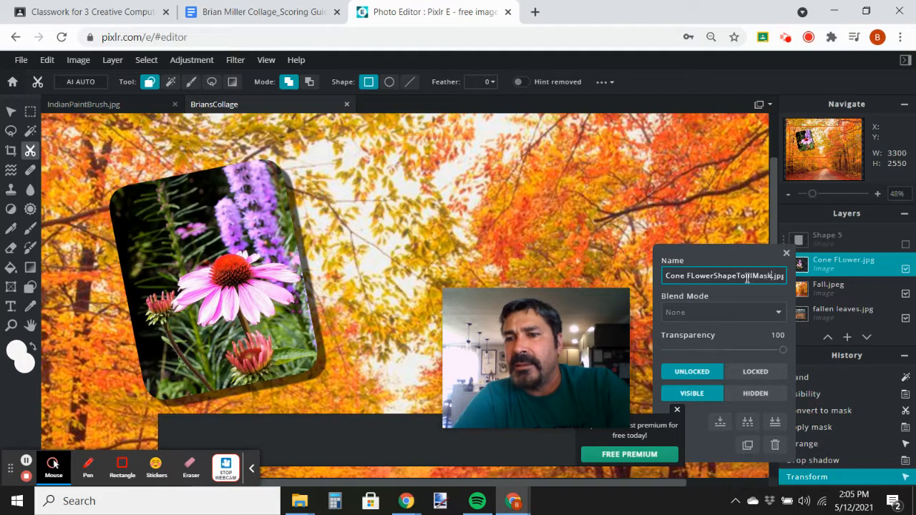